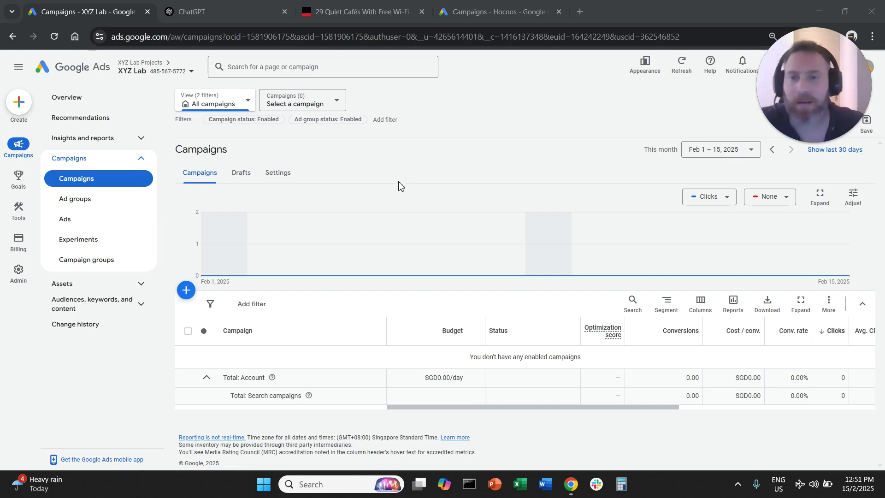
# Start a new campaign with 'Create a campaign without guidance' as the objective
pyautogui.click(186, 291)
pyautogui.click(216, 298)
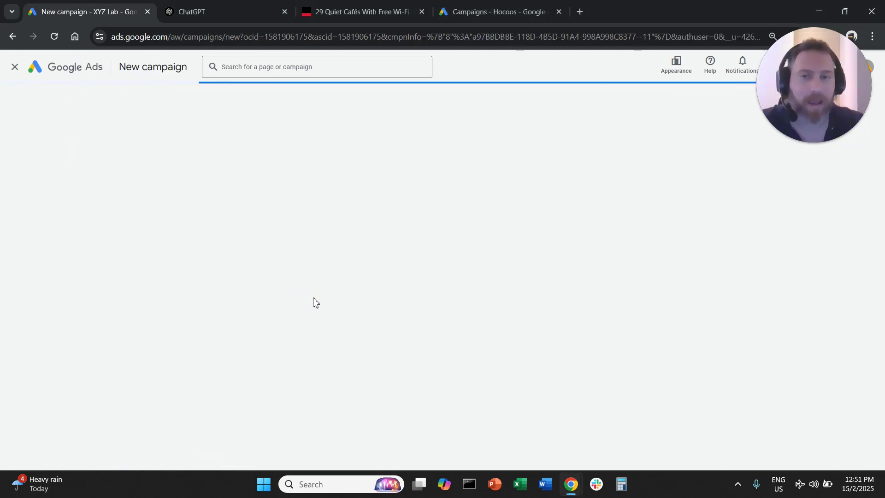
pyautogui.click(511, 297)
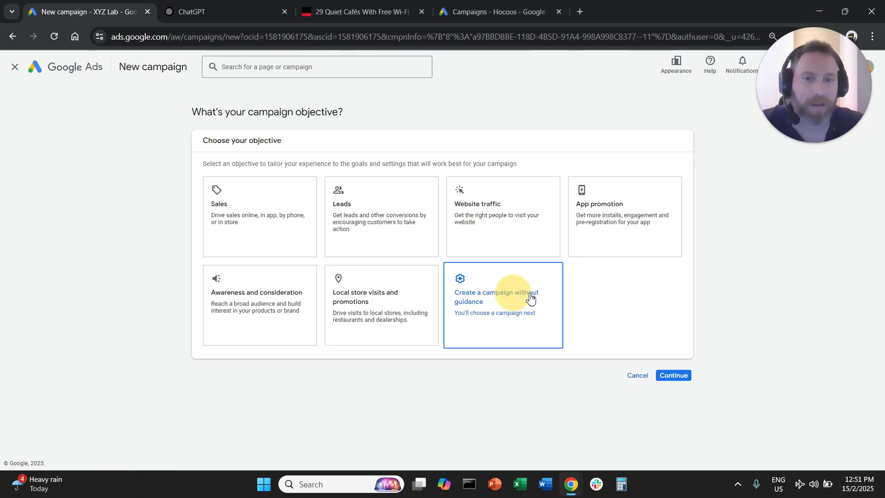
# Browse the campaign types, trying Performance Max and then Demand Gen
pyautogui.scroll(-2, 701, 368)
pyautogui.scroll(-1, 723, 347)
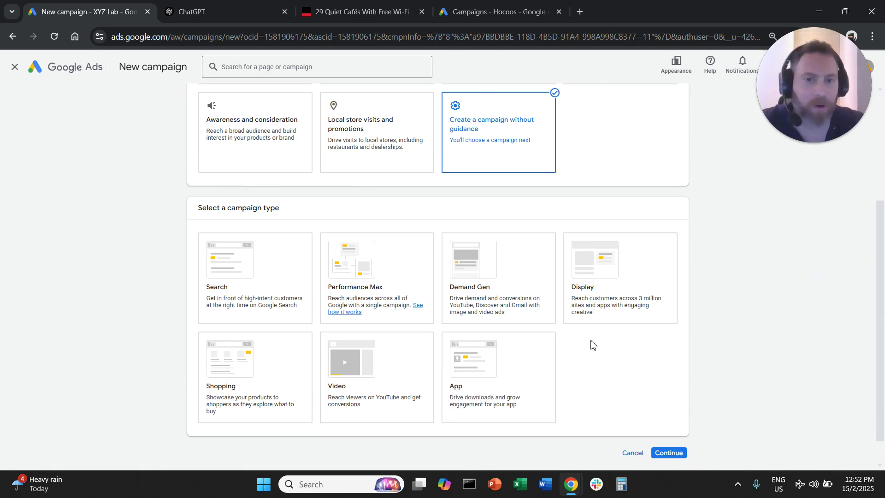
pyautogui.scroll(-2, 702, 290)
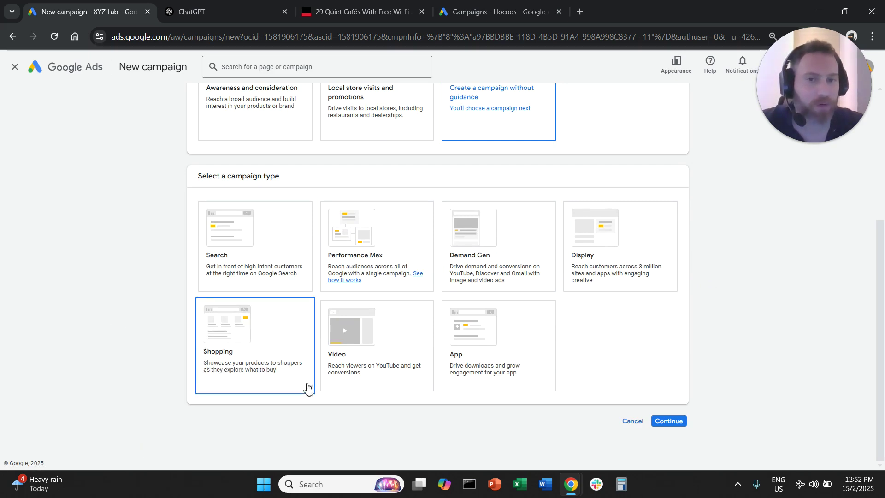
pyautogui.click(364, 223)
pyautogui.click(457, 222)
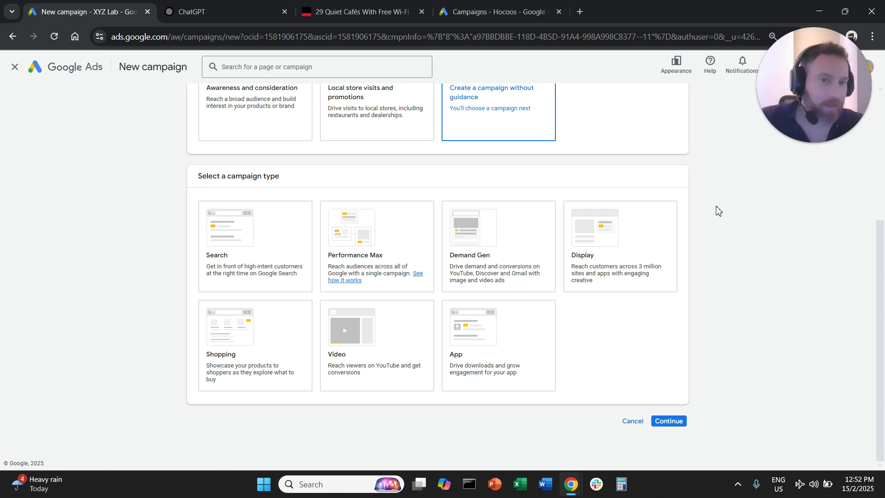
# Choose Display, continue past the goals, and start Display-3 fresh instead of the saved draft
pyautogui.click(657, 254)
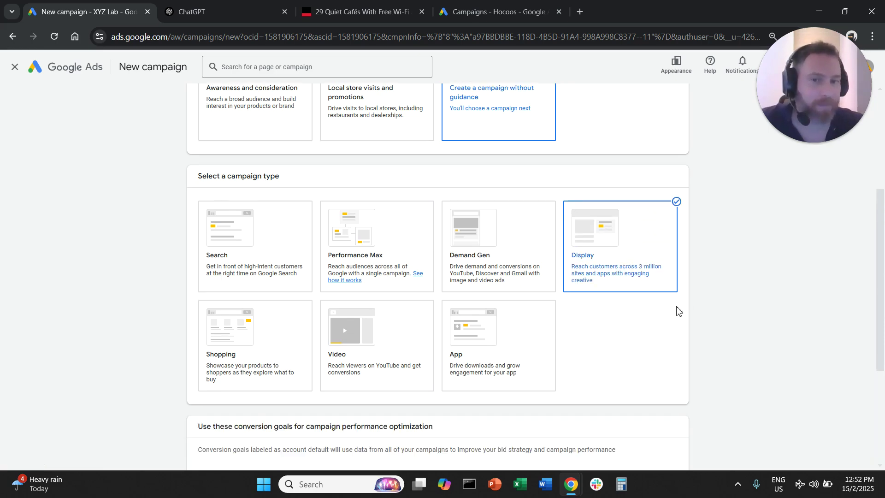
pyautogui.scroll(-4, 559, 366)
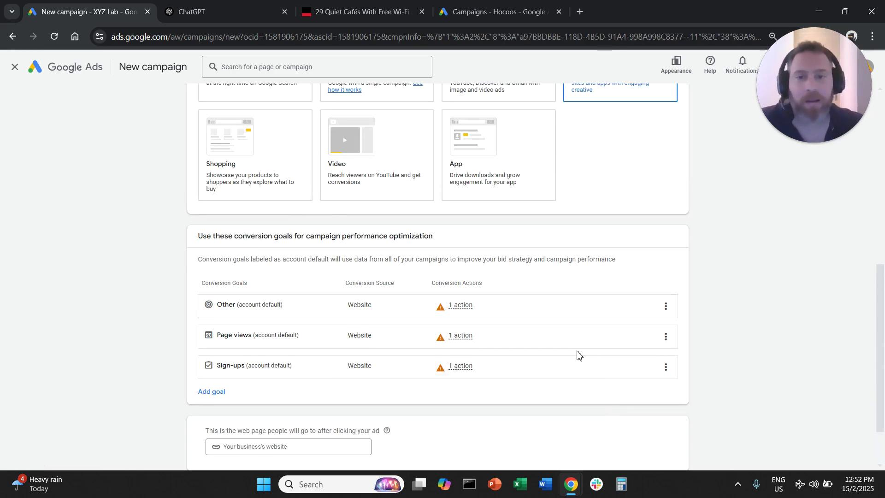
pyautogui.scroll(-2, 576, 355)
pyautogui.click(672, 427)
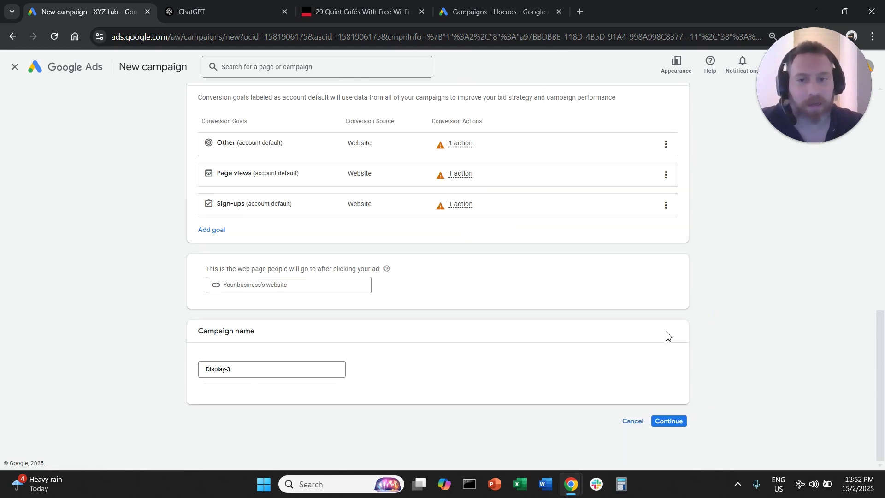
pyautogui.click(674, 428)
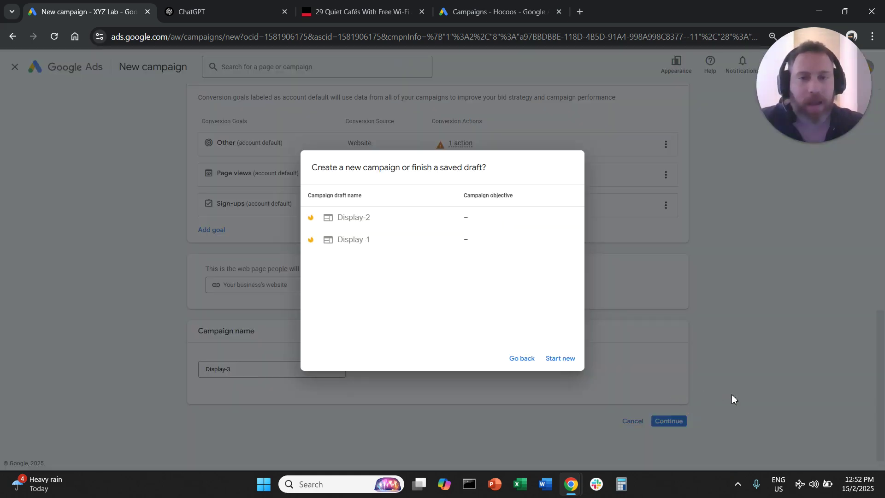
pyautogui.click(568, 361)
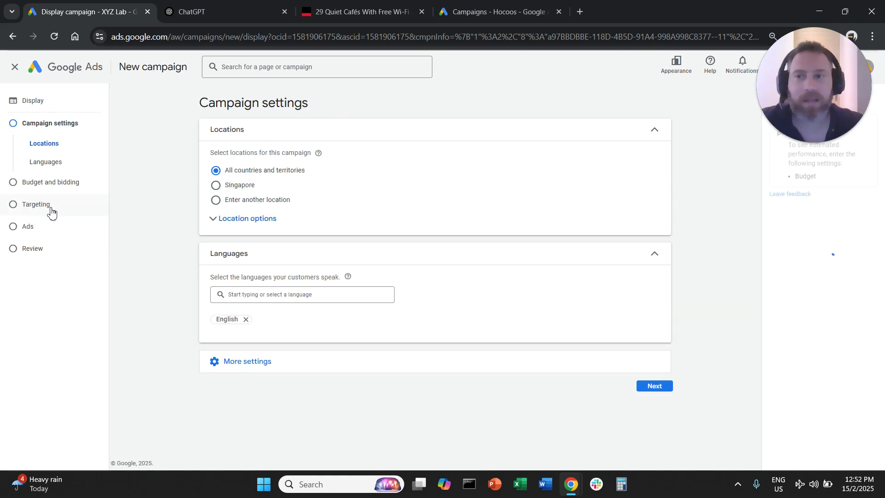
# Open Placements targeting from the campaign's Targeting step
pyautogui.click(51, 210)
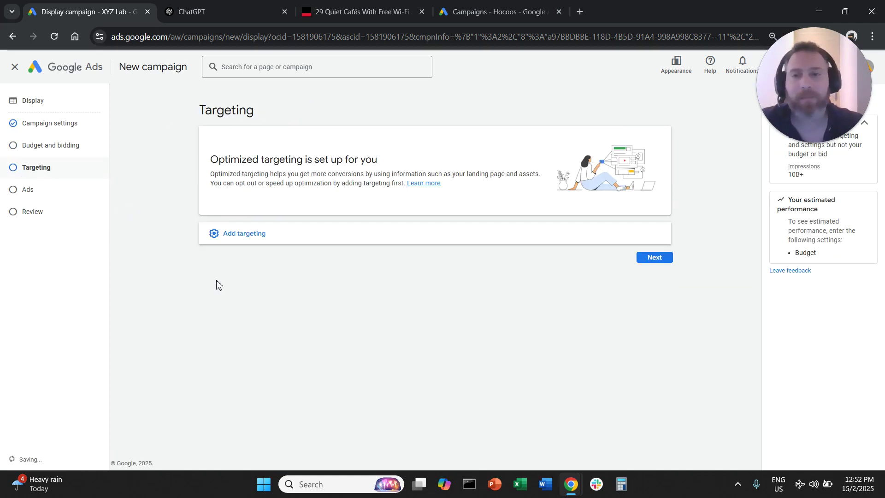
pyautogui.click(278, 235)
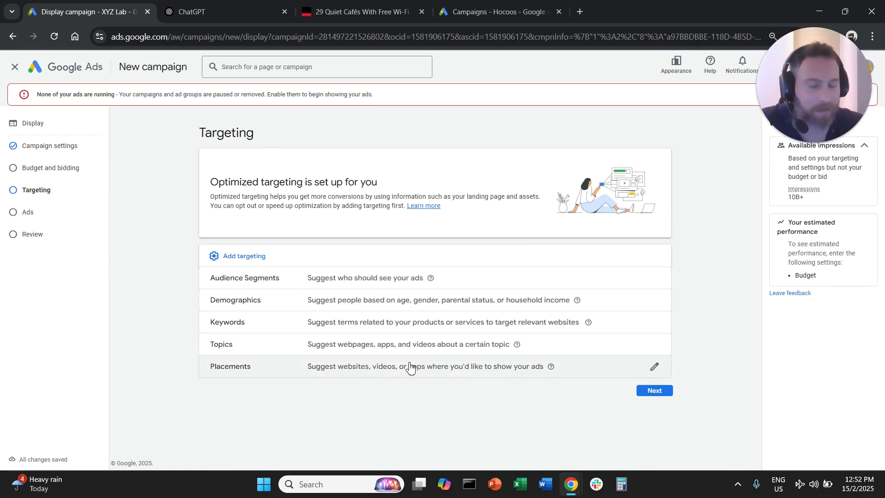
pyautogui.click(410, 368)
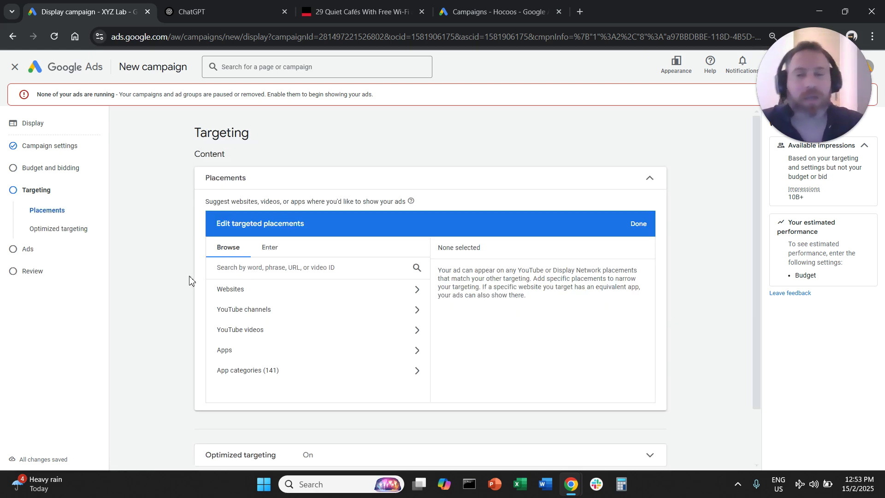
# Copy the TimeOut site's base web address from the cafés article tab
pyautogui.click(353, 13)
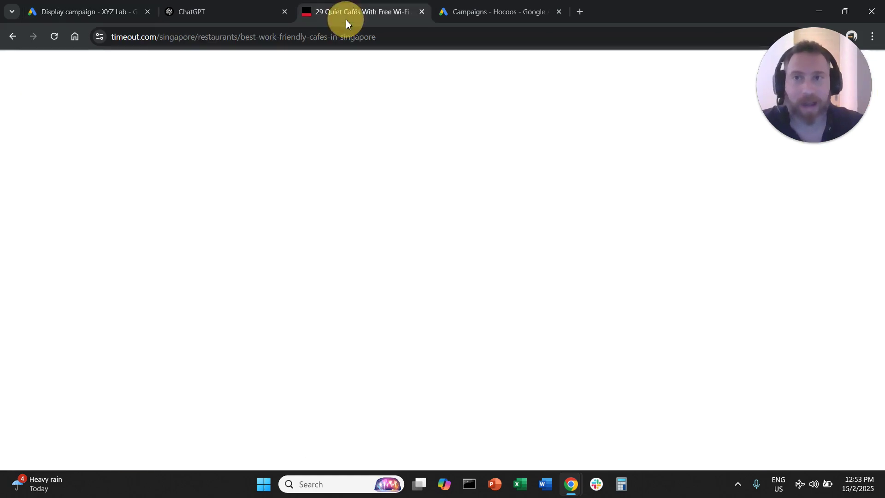
pyautogui.click(161, 39)
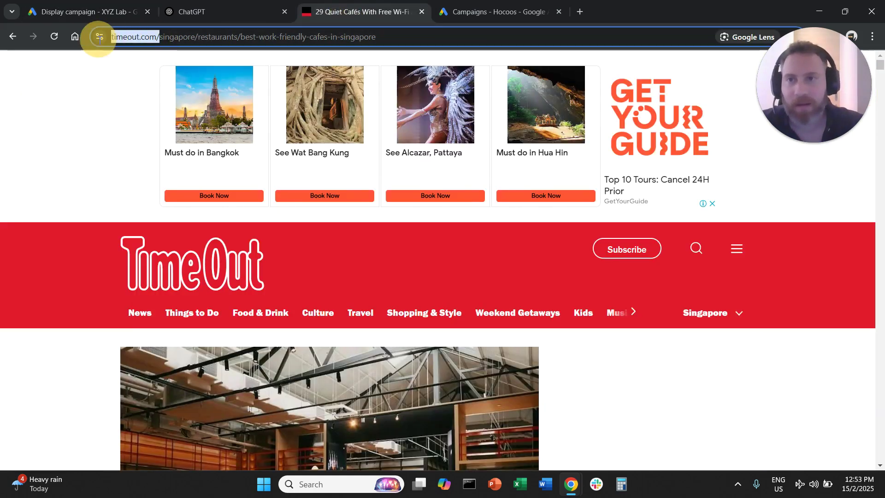
pyautogui.moveTo(97, 38); pyautogui.dragTo(205, 38)
pyautogui.rightClick(149, 39)
pyautogui.click(203, 144)
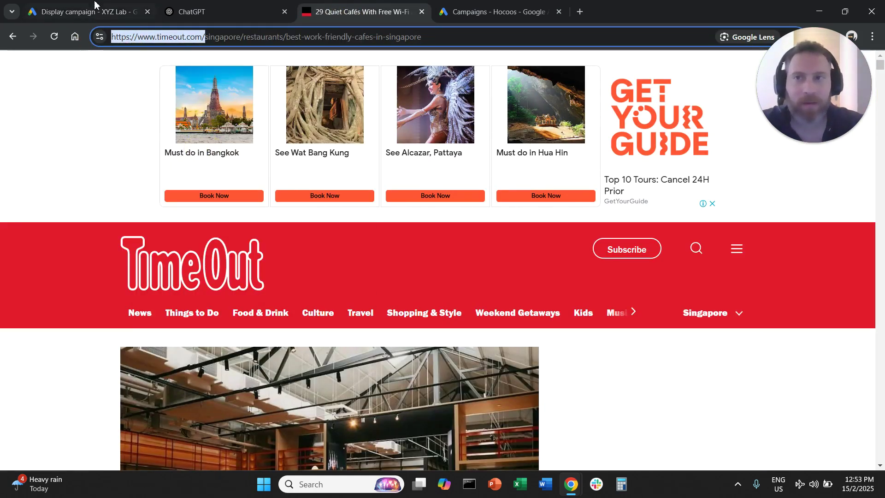
pyautogui.click(87, 12)
# Paste the TimeOut address into placement search, select the timeout.com website, then clear the search
pyautogui.click(323, 271)
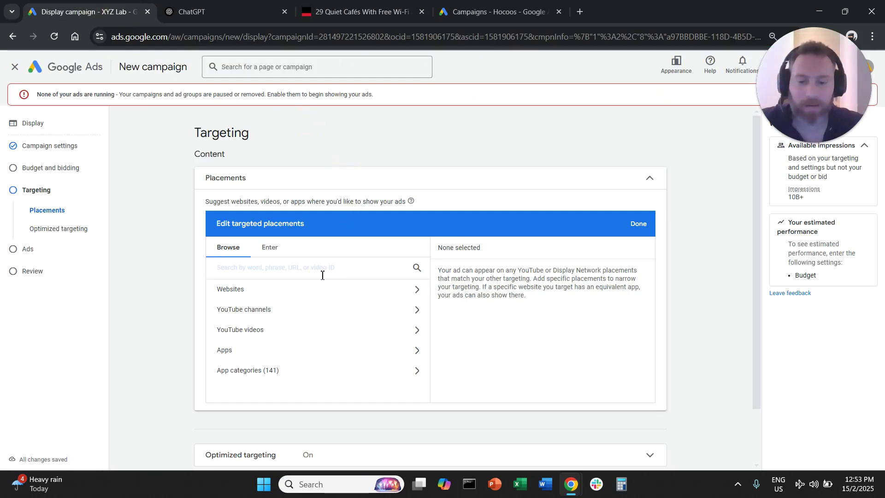
pyautogui.hotkey('ctrl', 'v')
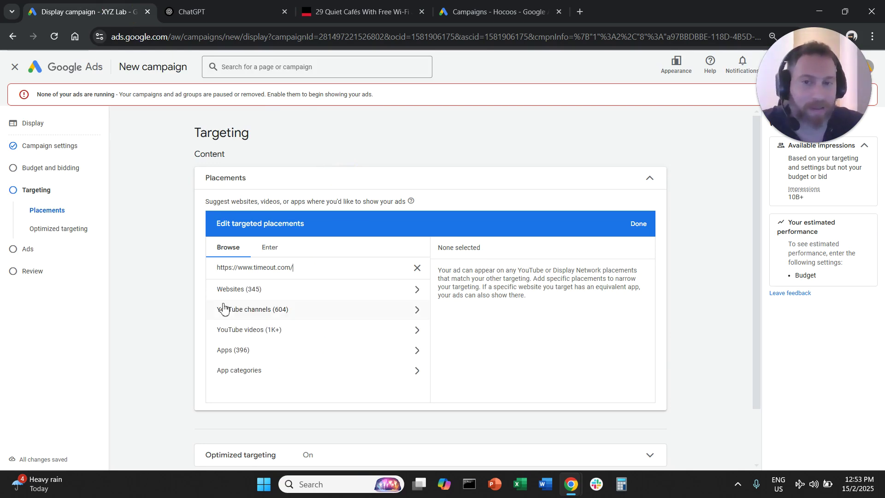
pyautogui.click(306, 290)
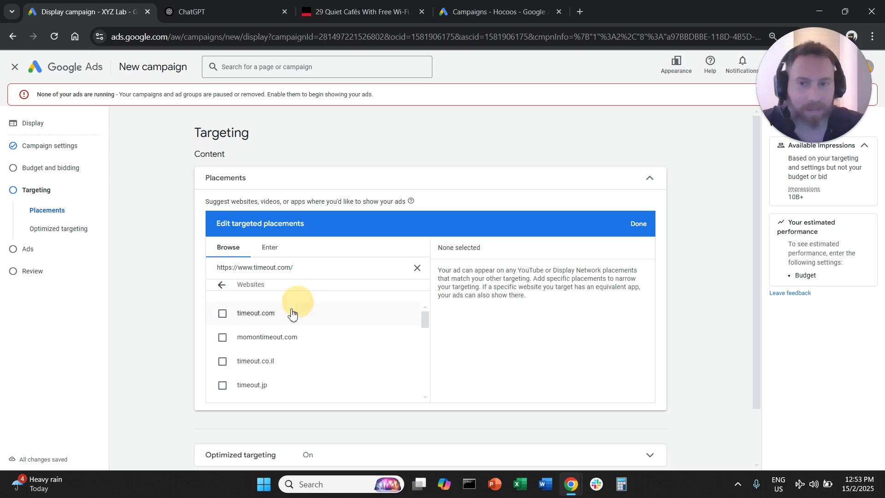
pyautogui.click(223, 315)
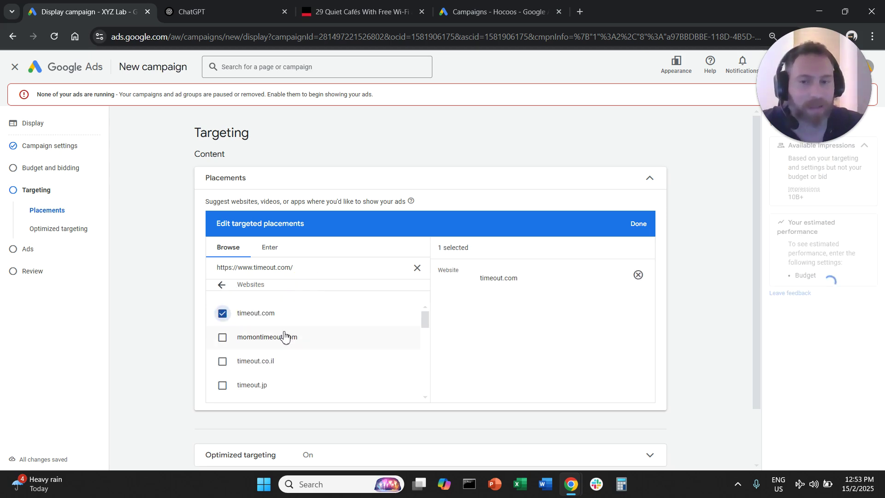
pyautogui.scroll(-1, 293, 343)
pyautogui.scroll(-4, 294, 345)
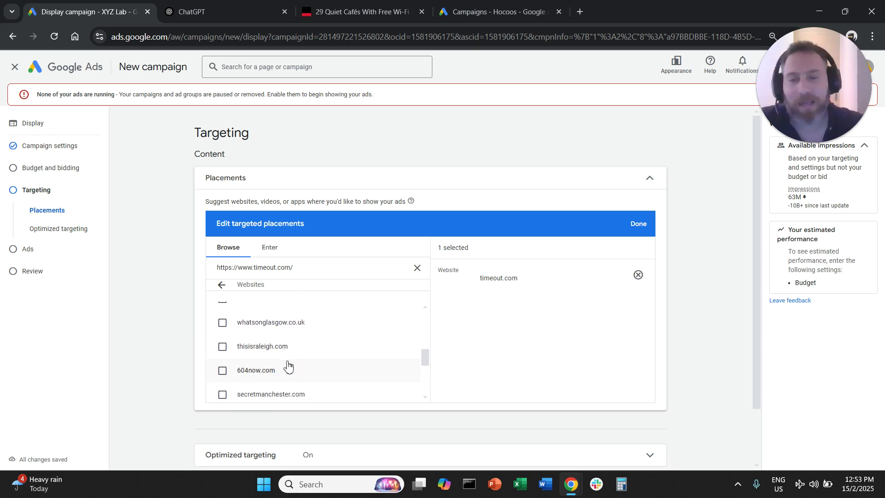
pyautogui.scroll(5, 287, 368)
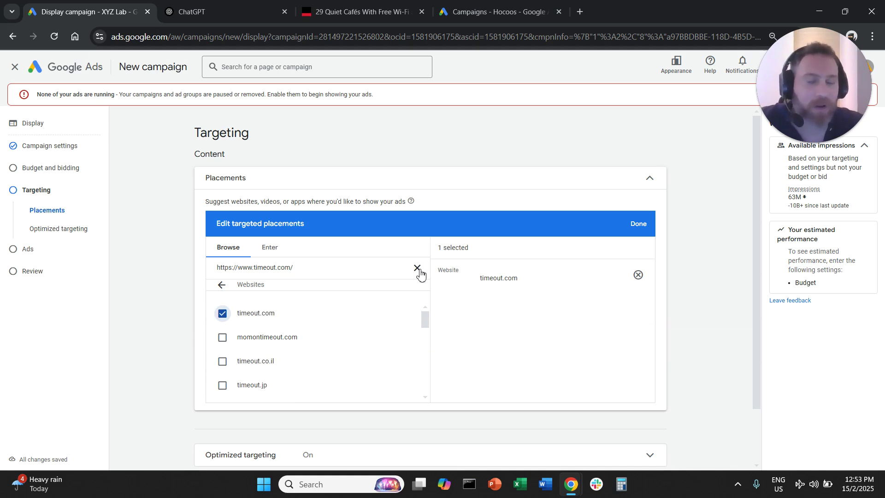
pyautogui.click(417, 269)
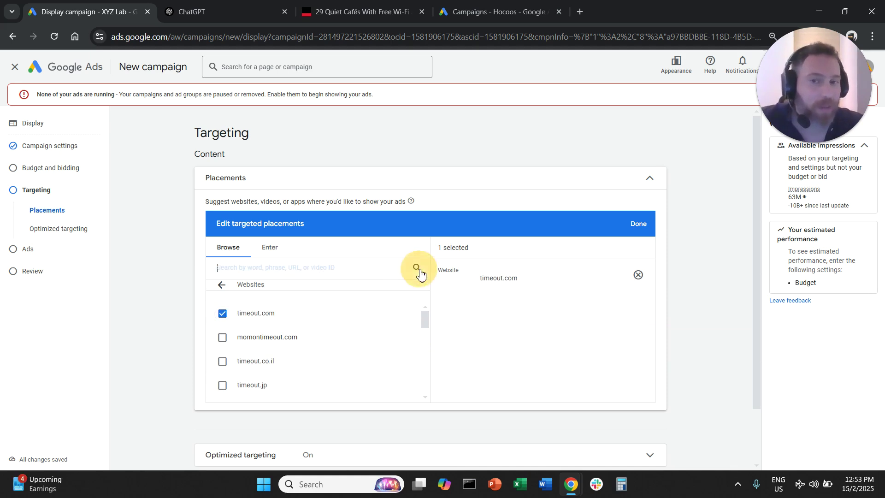
# Switch to entering multiple placements and remove timeout.com from the selected list
pyautogui.click(281, 253)
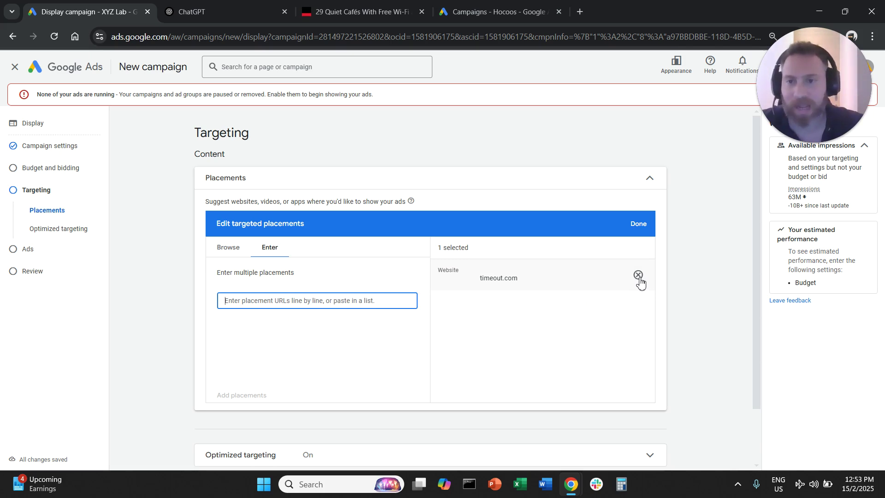
pyautogui.click(638, 275)
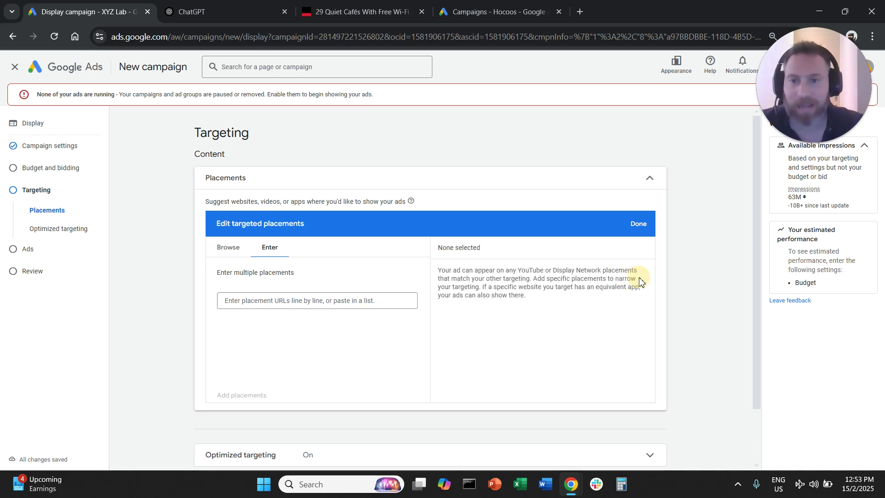
# Ask ChatGPT for the top 20 Singapore news websites as bullet-point URLs, then select the list
pyautogui.click(246, 11)
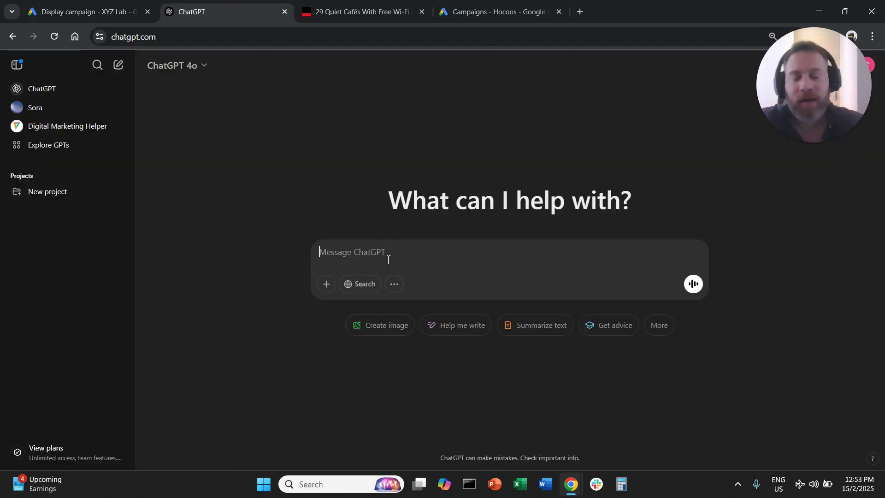
pyautogui.write('give me')
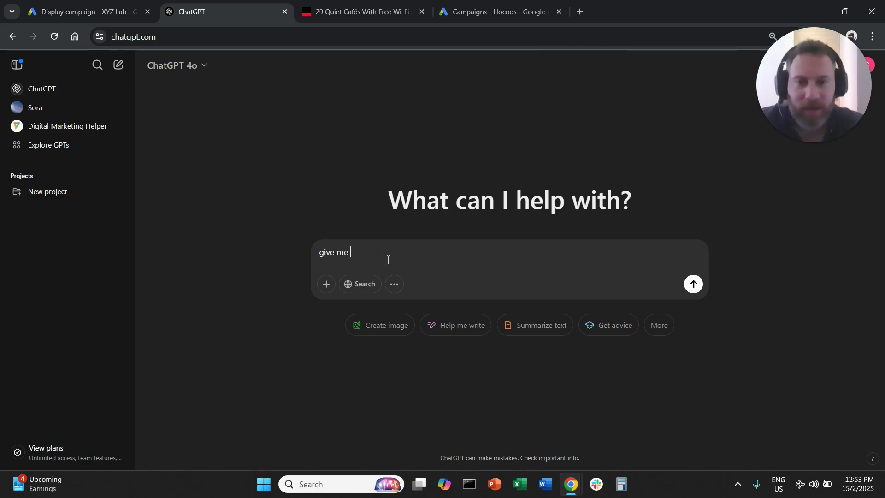
pyautogui.write(' a list of ')
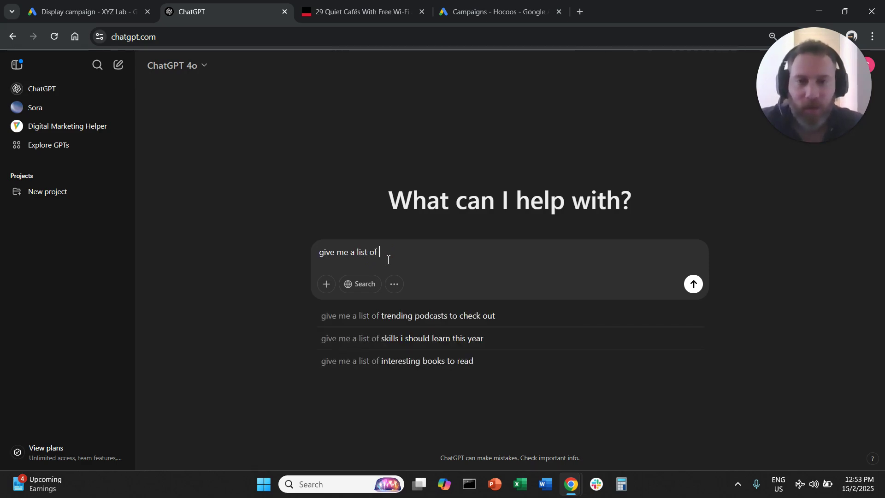
pyautogui.write('the top 20 ')
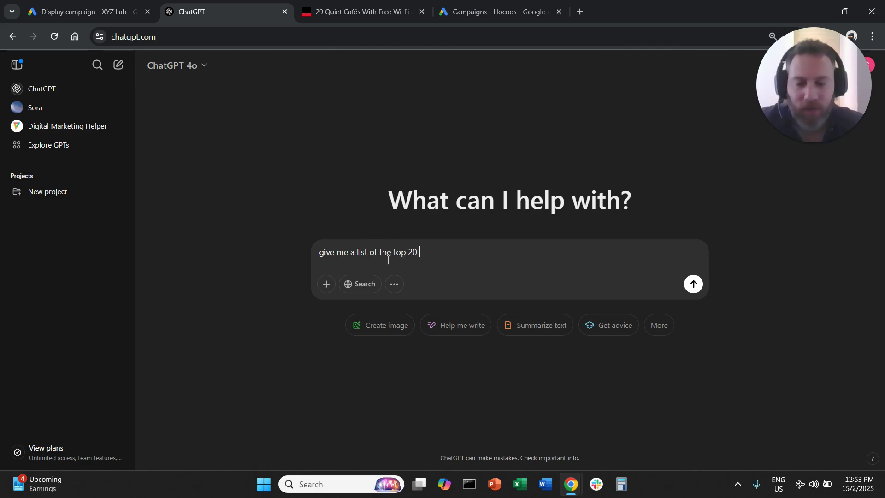
pyautogui.write('news website')
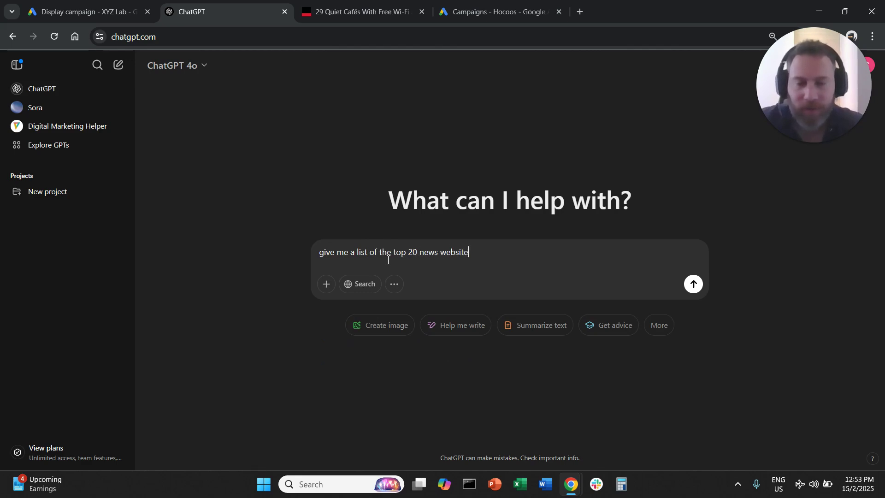
pyautogui.write('s in singapore')
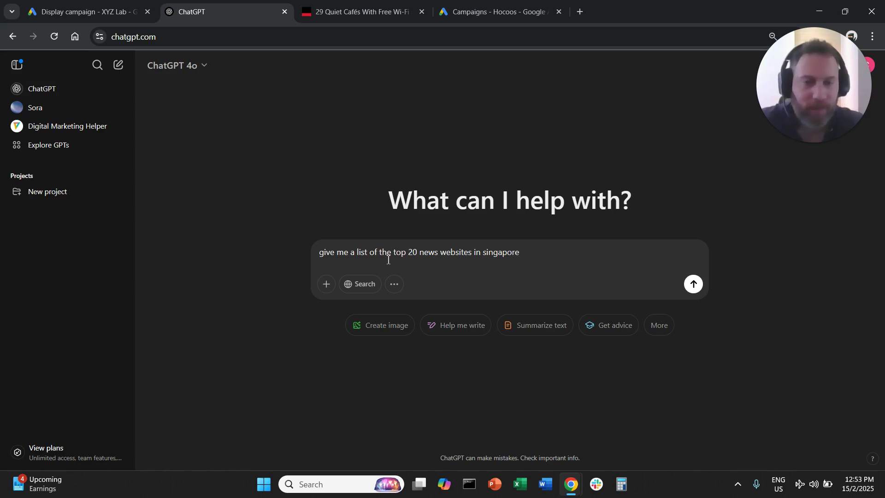
pyautogui.hotkey('shift', 'Return')
pyautogui.write('Bu')
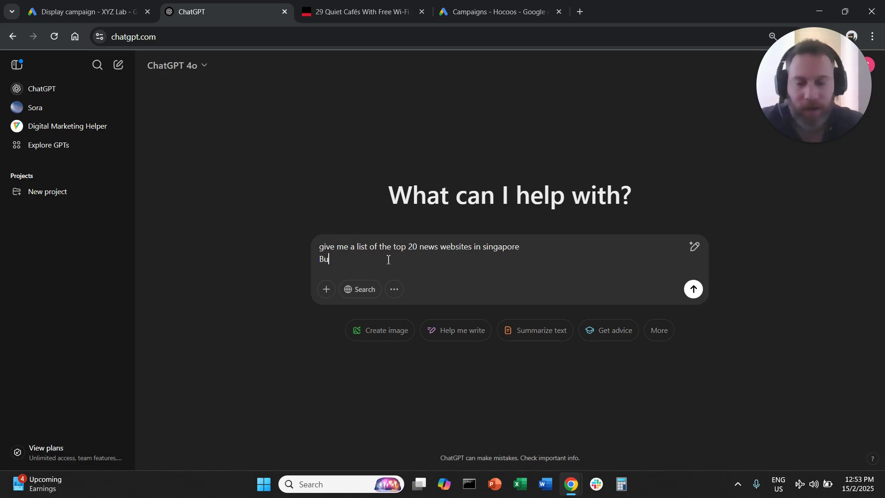
pyautogui.write('llet-points')
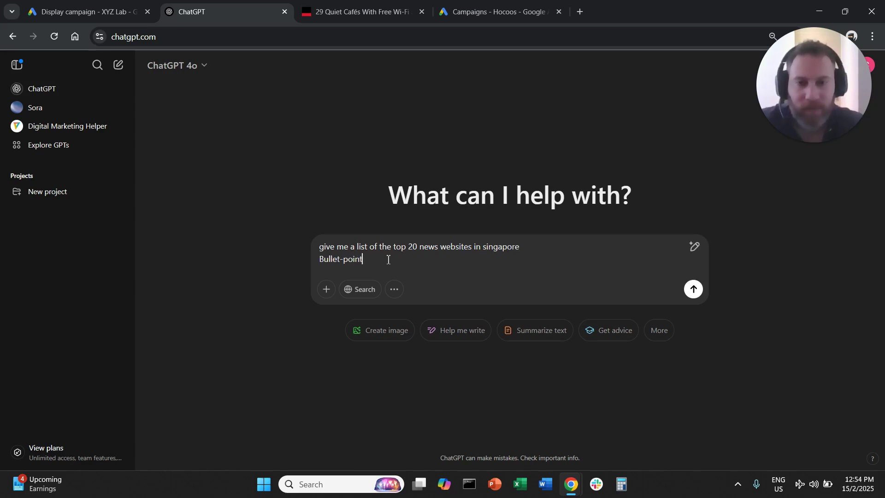
pyautogui.hotkey('shift', 'Return')
pyautogui.write('ULRs')
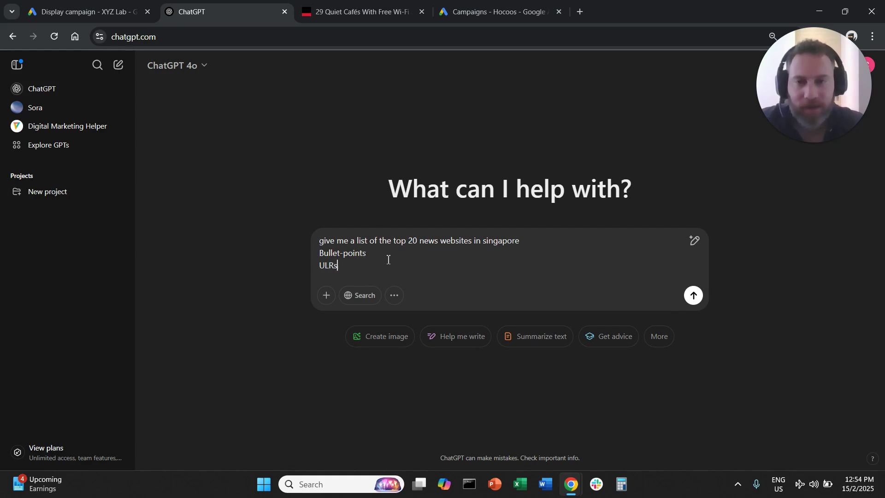
pyautogui.write('RLs on;ly')
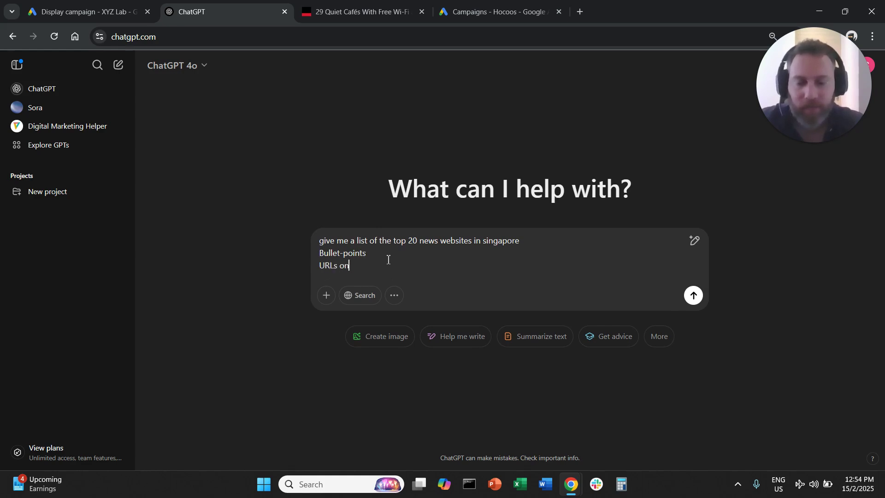
pyautogui.press('Return')
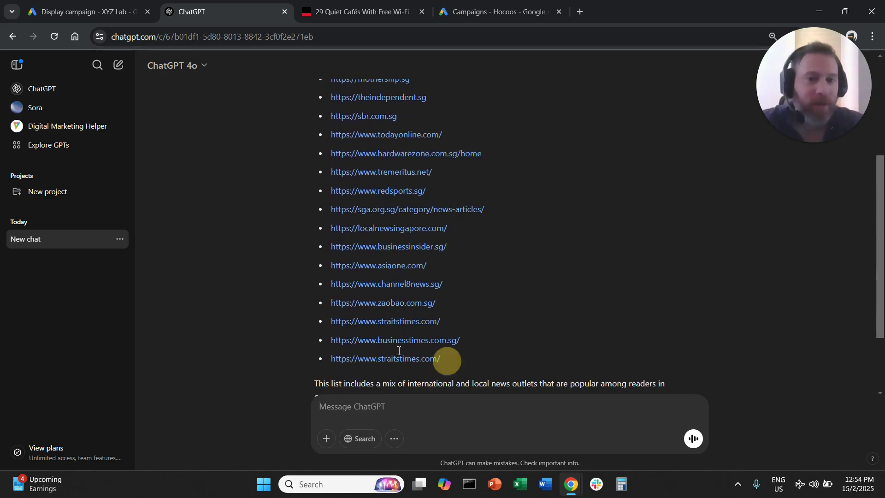
pyautogui.moveTo(450, 359); pyautogui.dragTo(323, 184)
pyautogui.scroll(4, 336, 249)
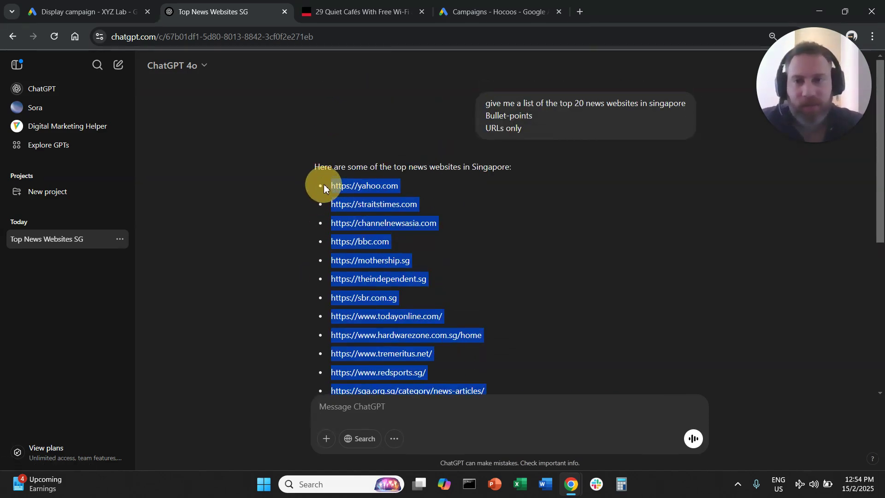
# Paste the ChatGPT URL list into Enter multiple placements and add all 20 placements
pyautogui.click(78, 6)
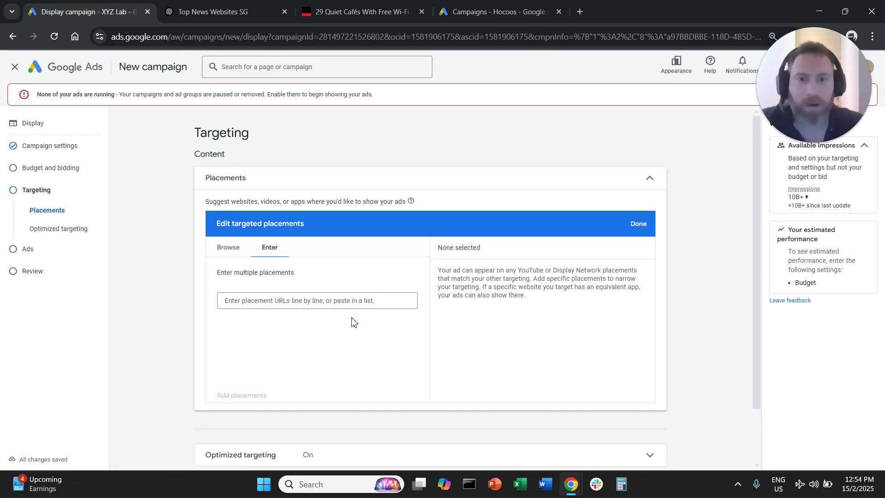
pyautogui.click(346, 300)
pyautogui.hotkey('ctrl', 'v')
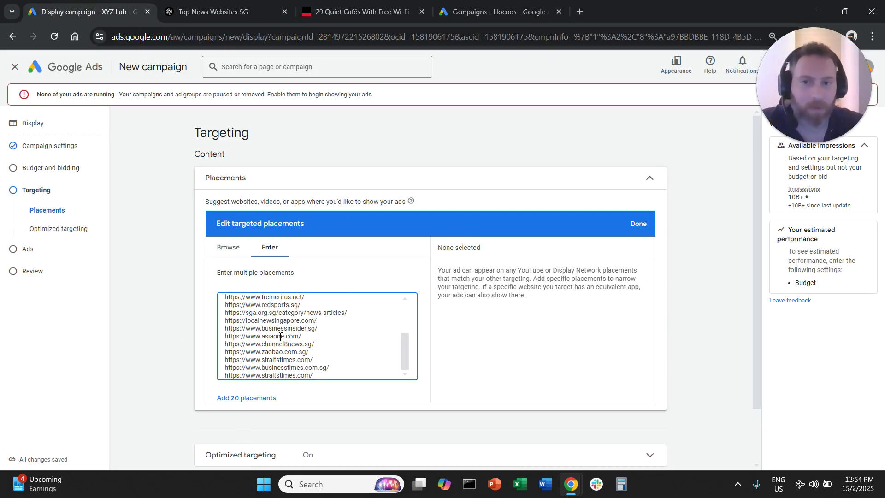
pyautogui.click(264, 399)
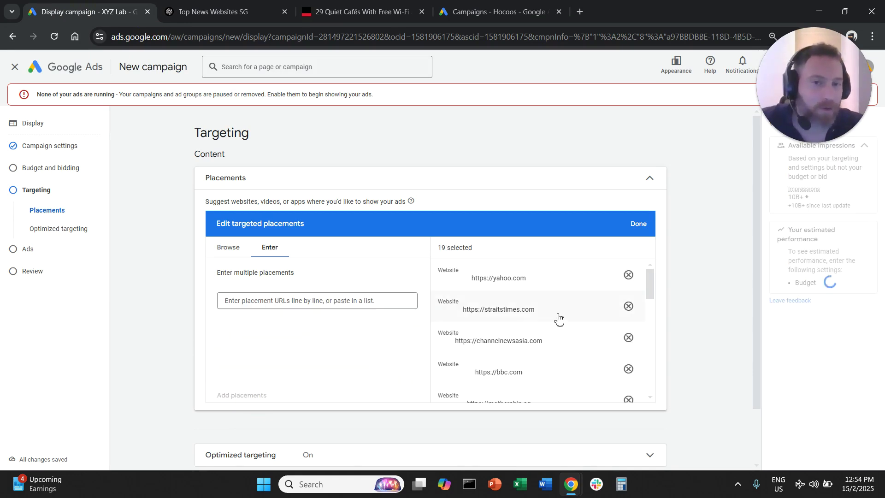
pyautogui.scroll(-10, 557, 311)
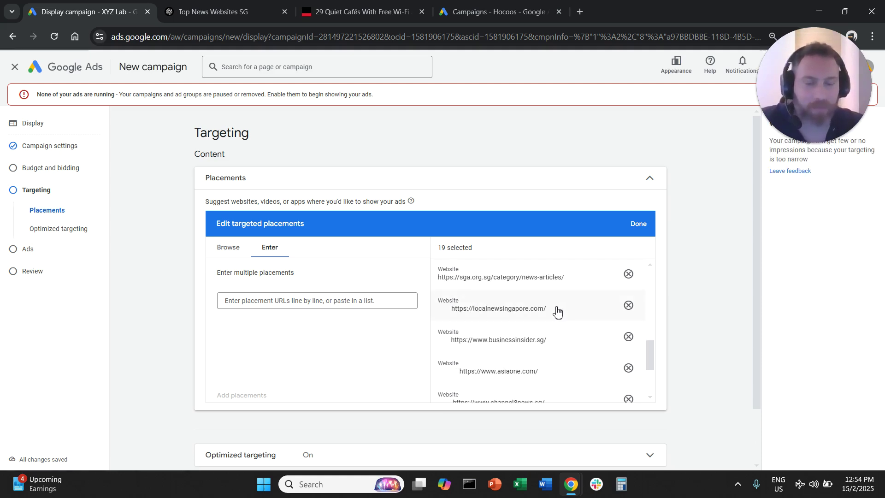
pyautogui.scroll(-5, 556, 311)
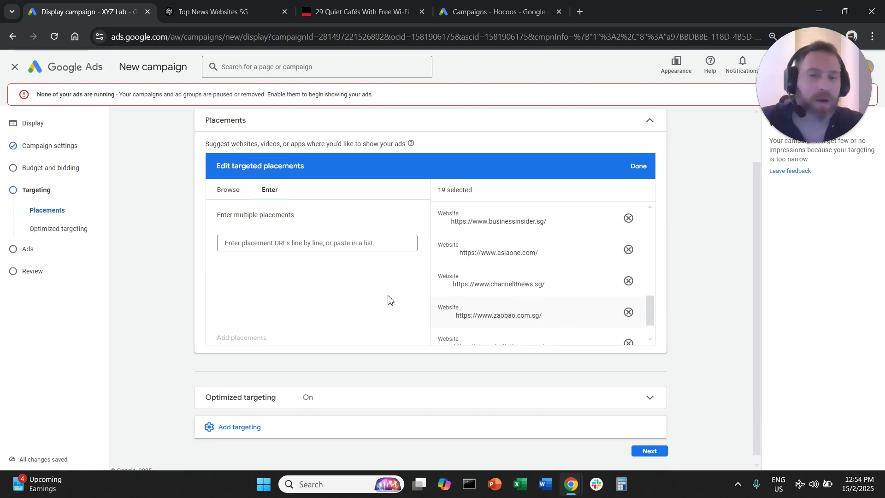
pyautogui.scroll(2, 202, 293)
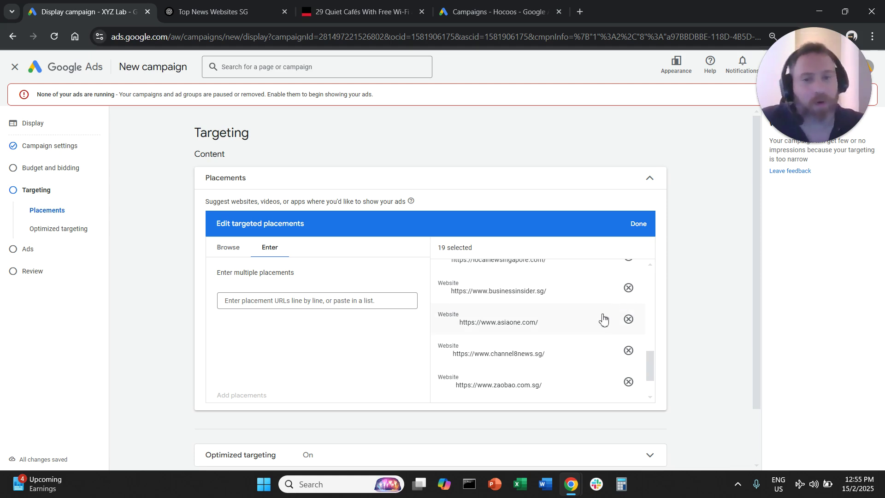
pyautogui.scroll(3, 578, 353)
pyautogui.scroll(10, 577, 353)
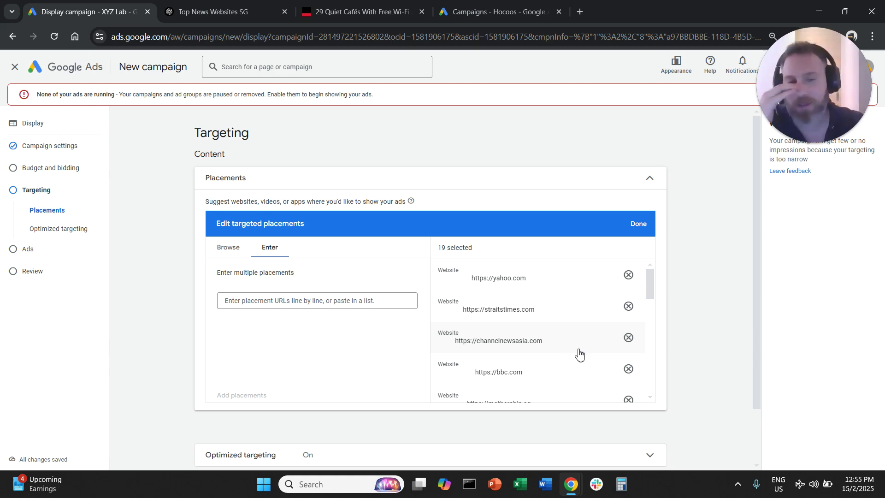
pyautogui.scroll(-4, 580, 354)
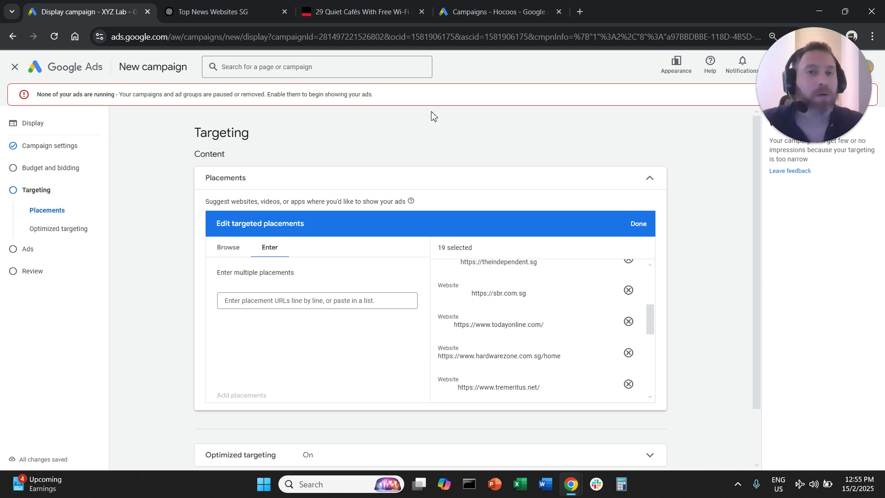
# Point out the display ad on the Time Out cafés article, then return to the placement editor
pyautogui.click(384, 19)
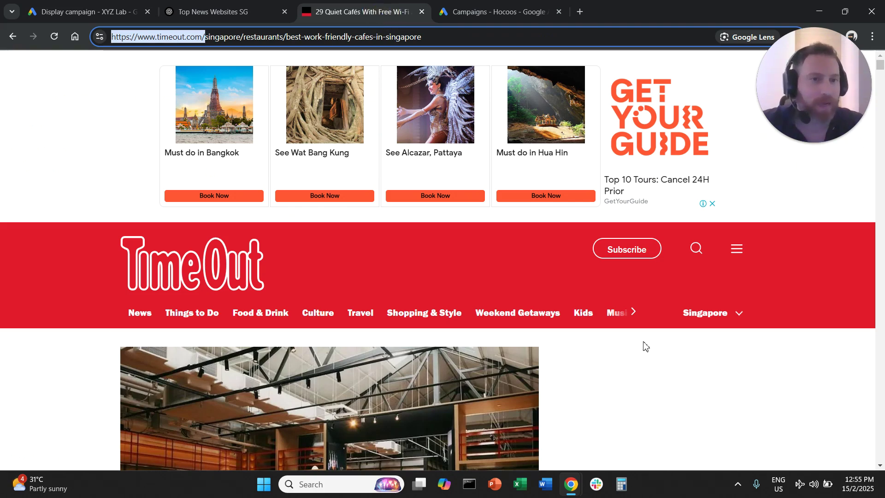
pyautogui.moveTo(703, 205)
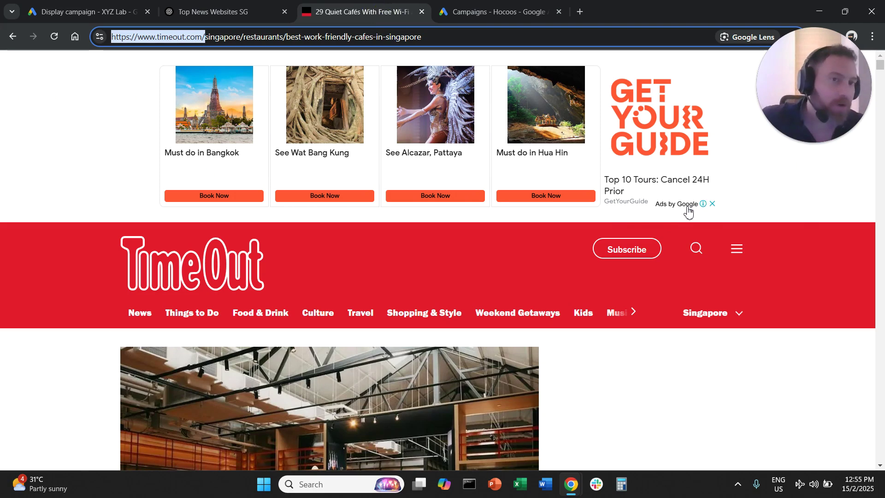
pyautogui.click(696, 203)
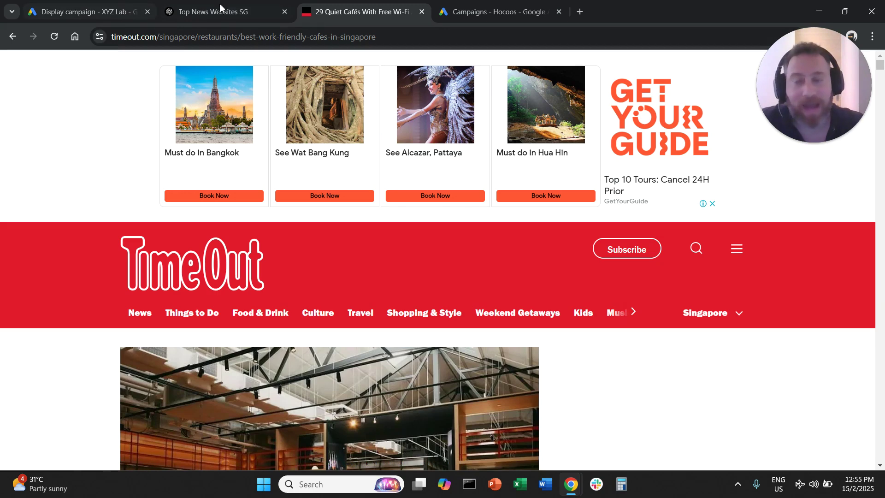
pyautogui.click(89, 12)
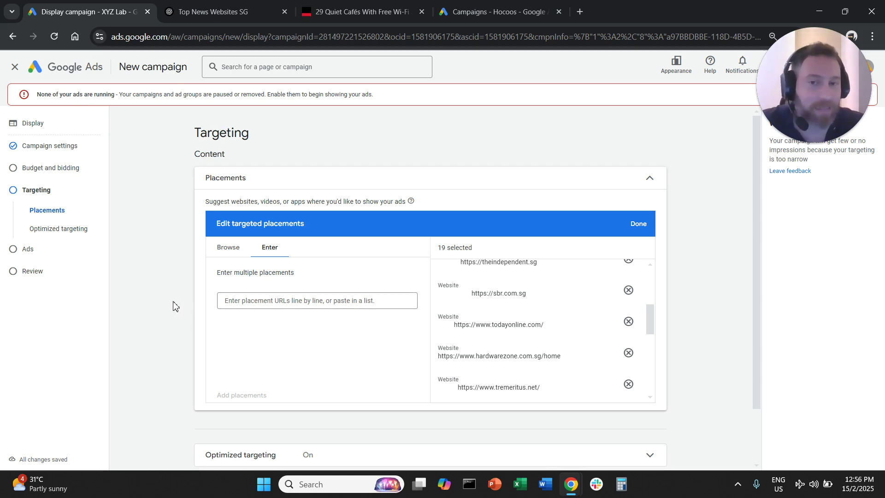
# Expand Optimized targeting and uncheck 'Use optimized targeting', leaving the 19 placements selected
pyautogui.scroll(-2, 173, 306)
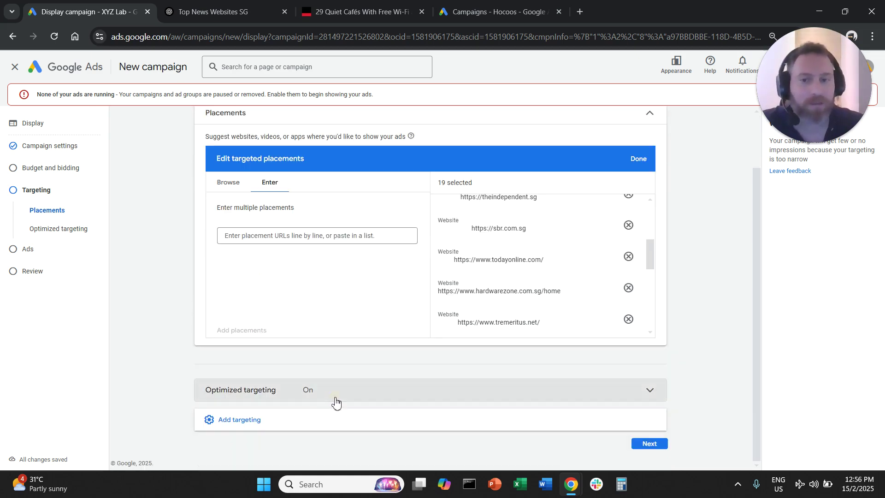
pyautogui.click(335, 402)
pyautogui.click(211, 363)
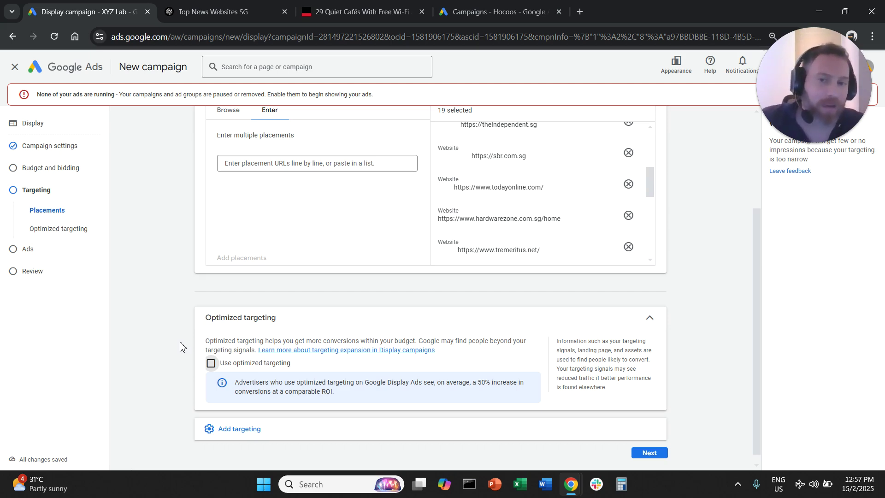
pyautogui.scroll(2, 185, 344)
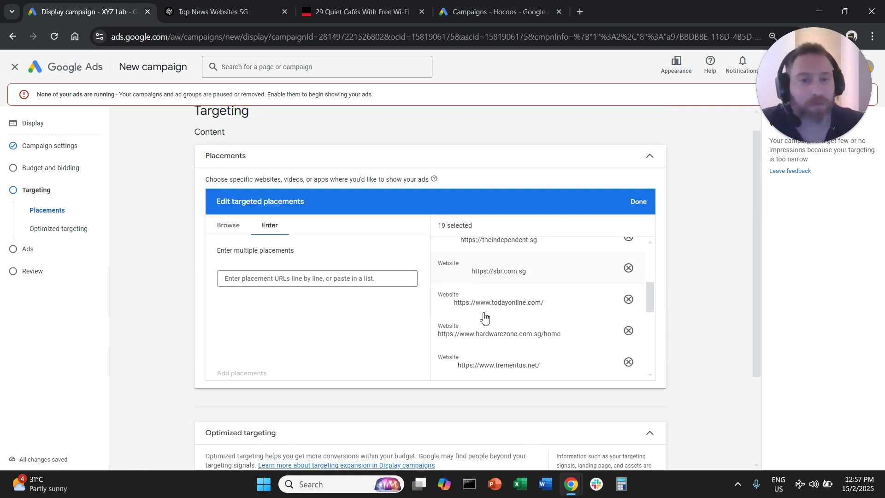
pyautogui.scroll(-2, 212, 318)
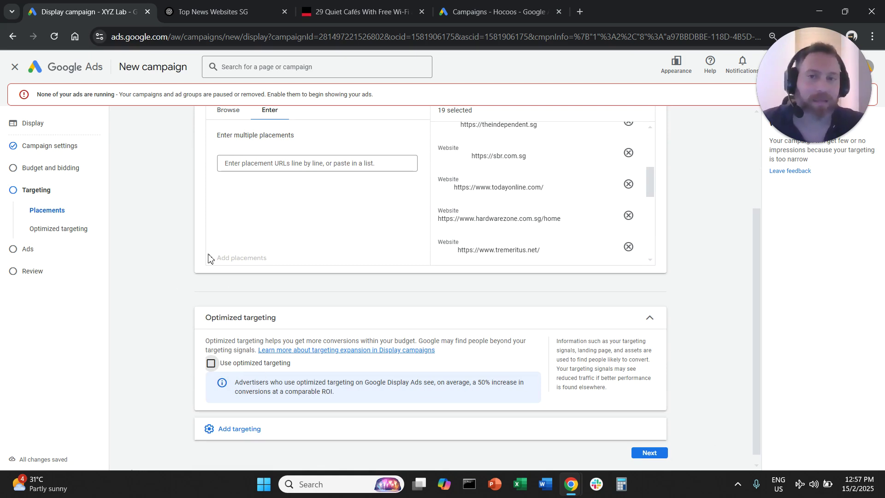
pyautogui.scroll(3, 167, 291)
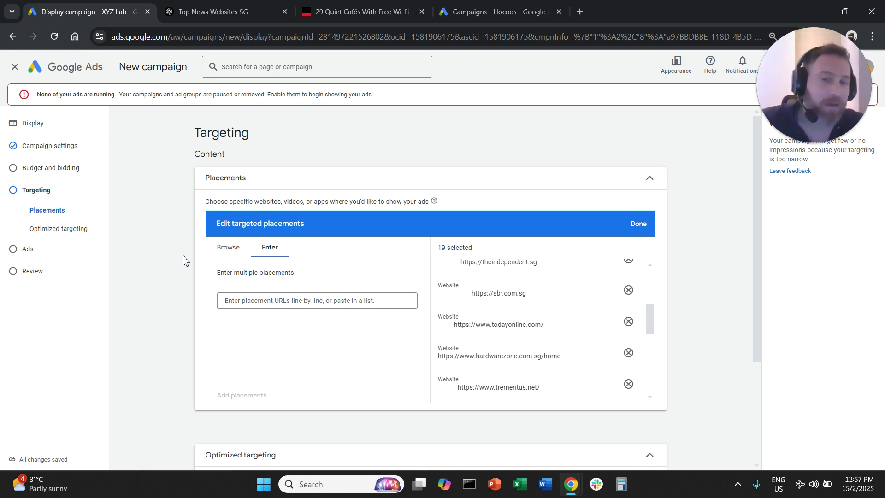
# Open Display | Remarketing | Volume from Campaigns and reach its Content page via the sidebar
pyautogui.click(506, 13)
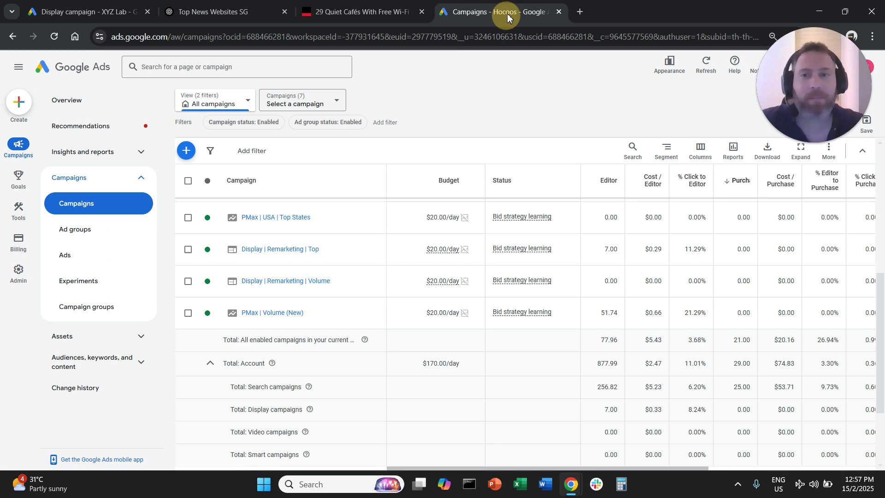
pyautogui.click(302, 281)
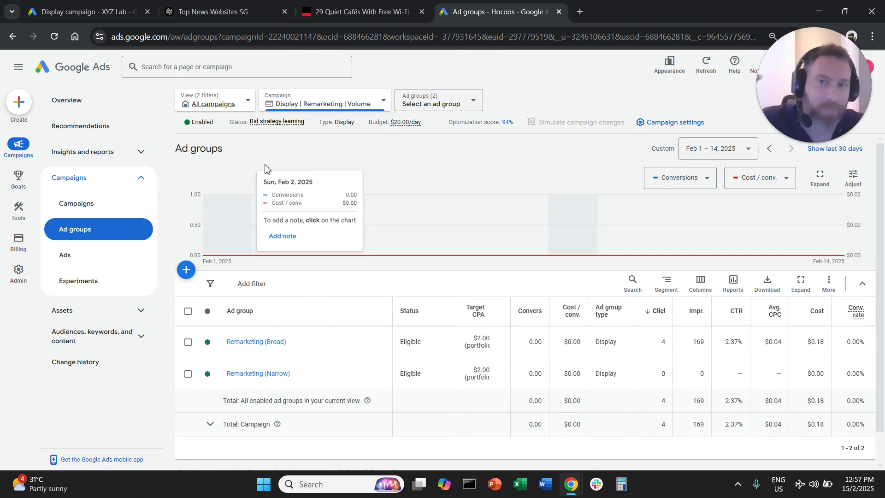
pyautogui.click(113, 339)
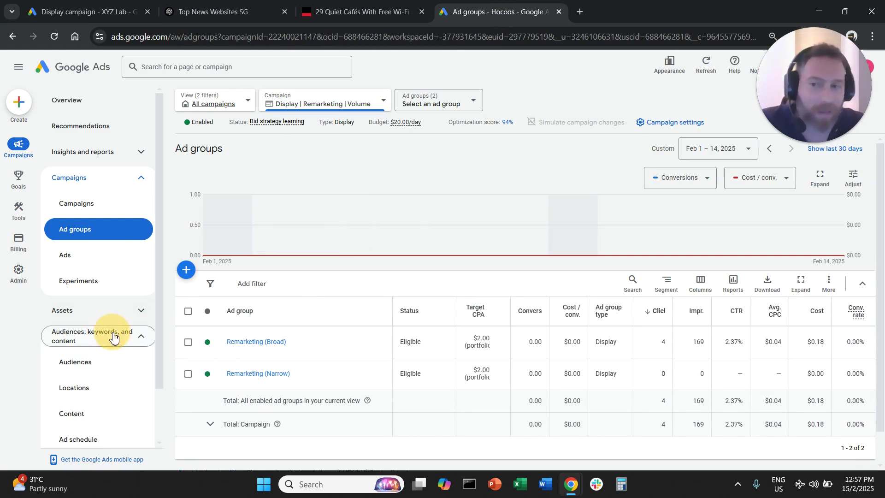
pyautogui.scroll(-2, 113, 385)
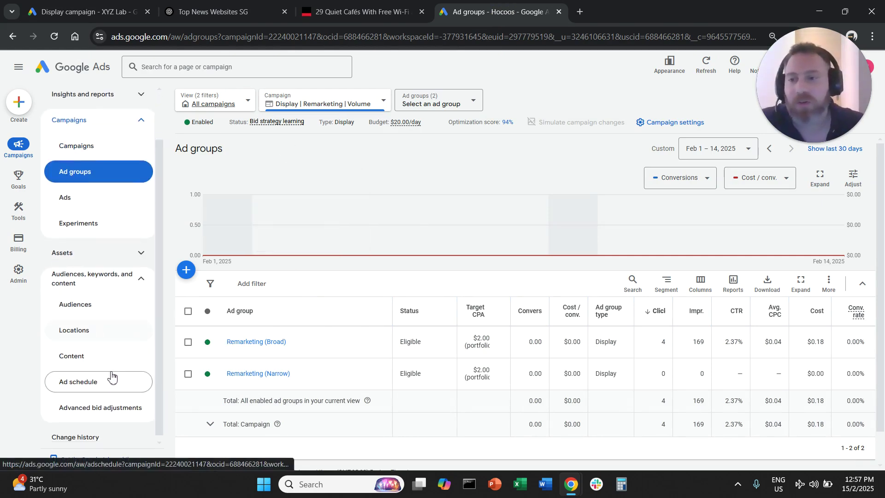
pyautogui.click(120, 307)
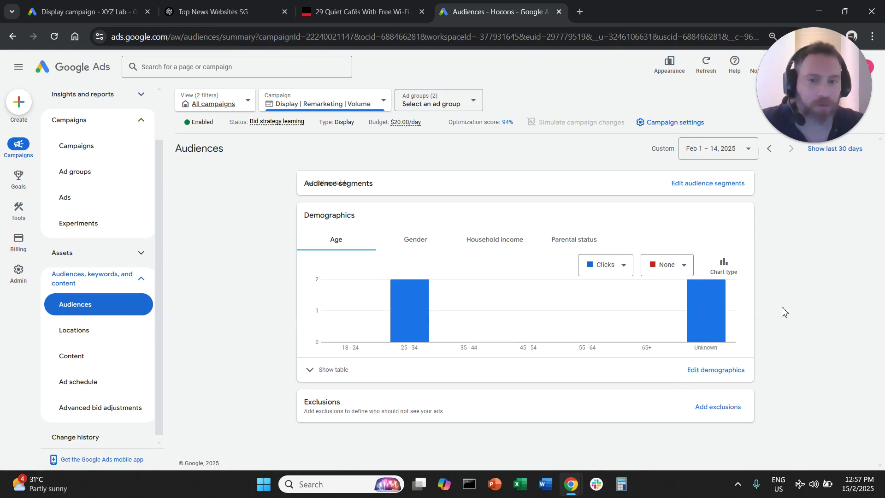
pyautogui.scroll(-4, 797, 303)
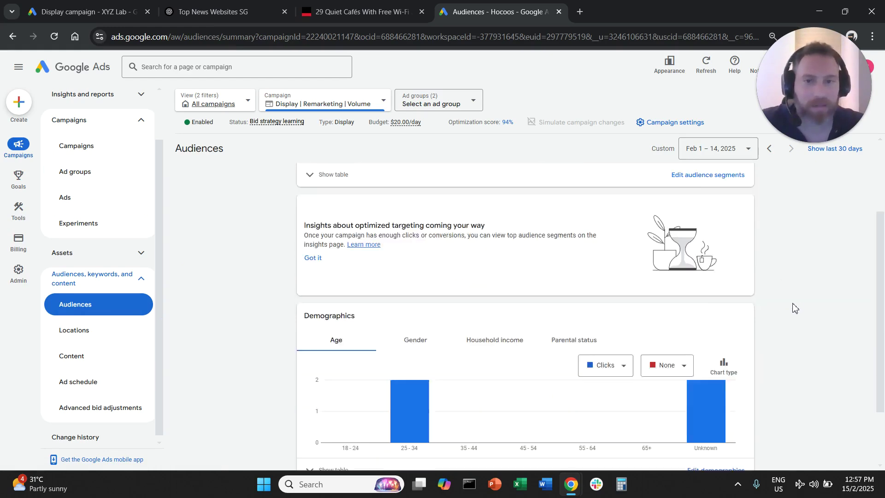
pyautogui.scroll(3, 783, 306)
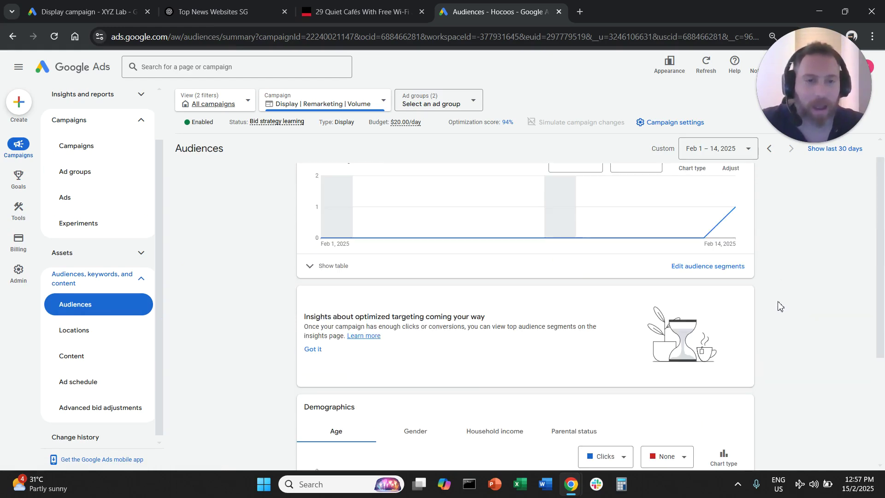
pyautogui.click(95, 359)
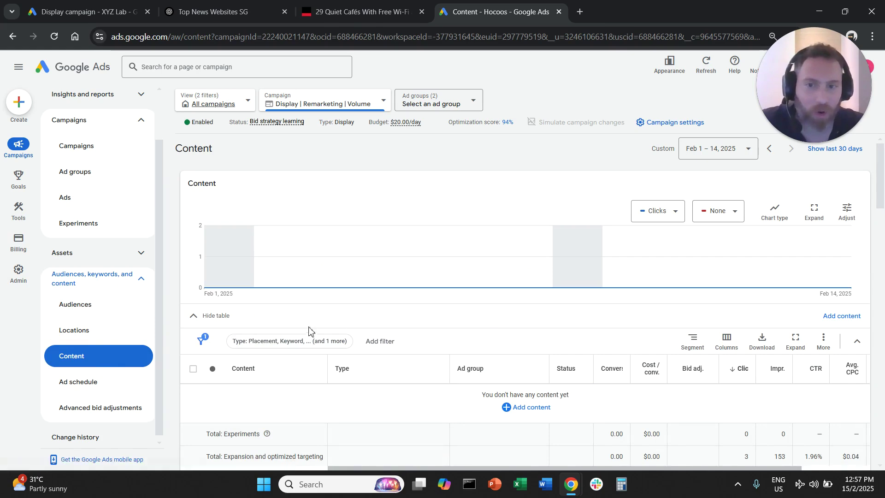
# Paste the Singapore news site URLs as placements for the Remarketing (Broad) ad group's content
pyautogui.click(527, 408)
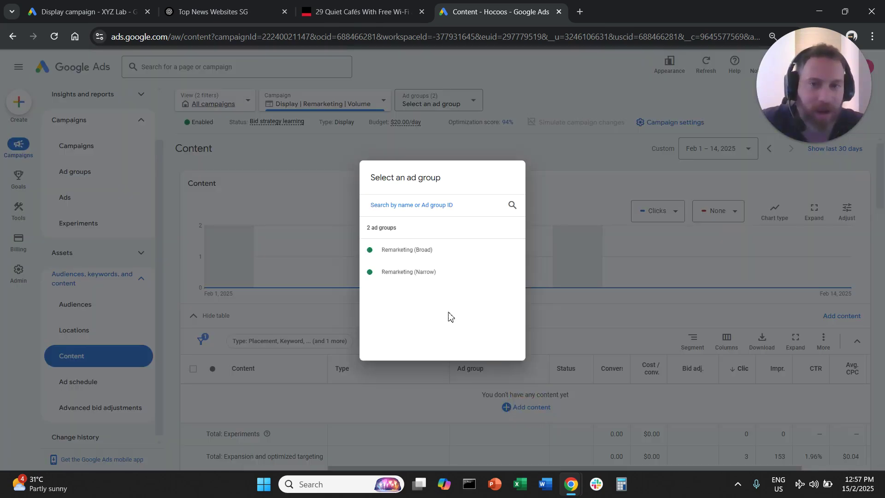
pyautogui.click(458, 249)
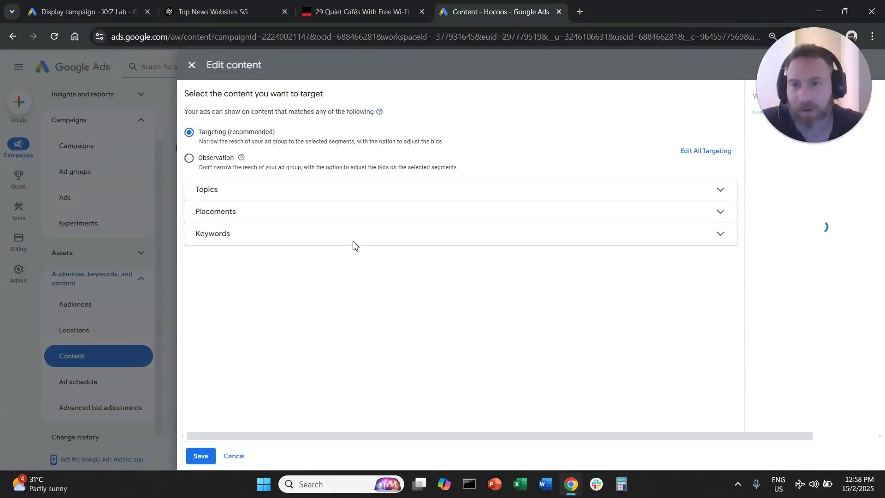
pyautogui.click(366, 218)
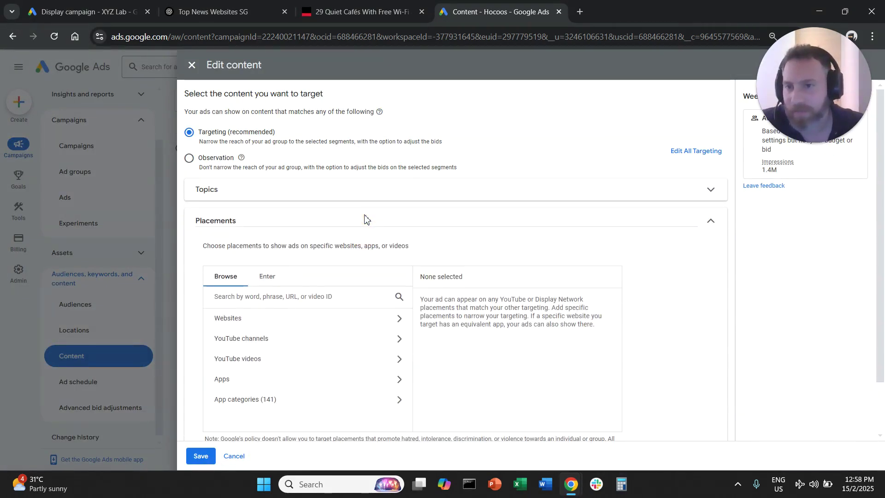
pyautogui.moveTo(209, 132); pyautogui.dragTo(279, 132)
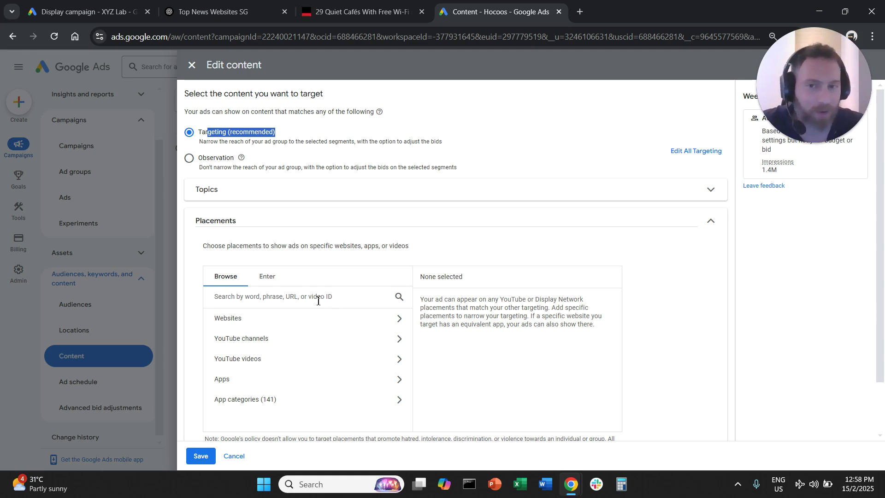
pyautogui.click(269, 277)
pyautogui.hotkey('ctrl', 'v')
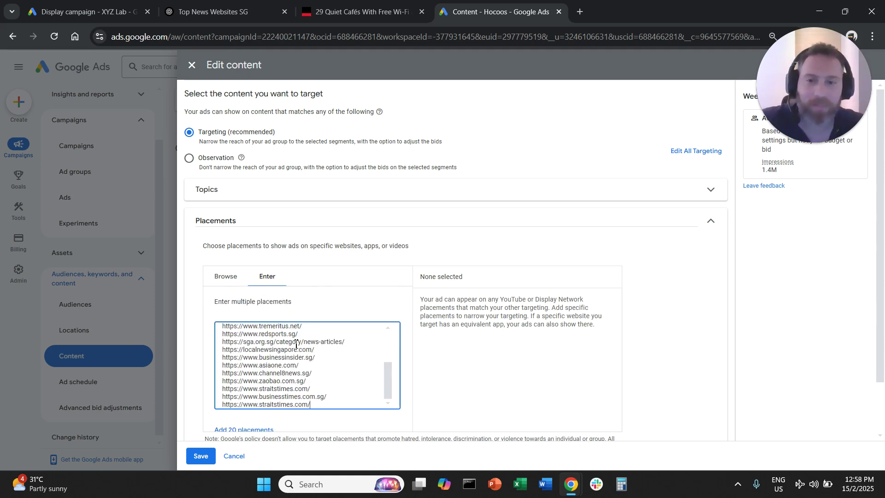
# Check the news site URL list in the ChatGPT tab, then return to the Display-3 campaign's 19 placements
pyautogui.click(232, 285)
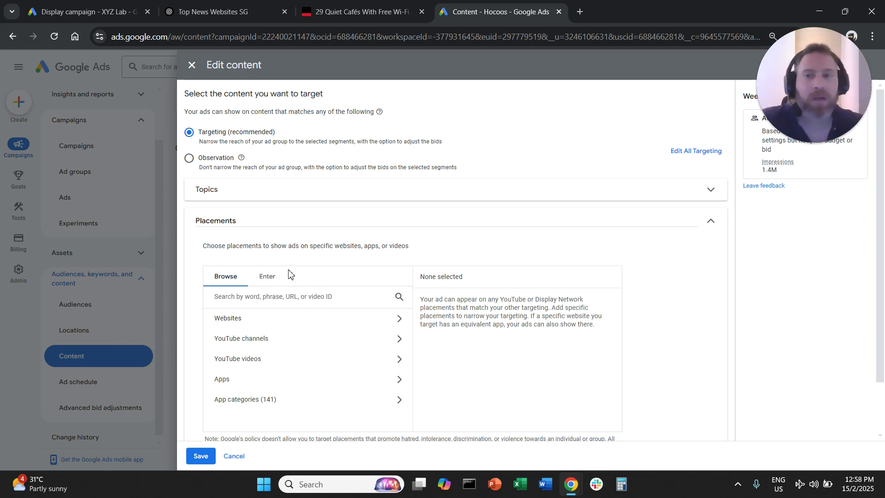
pyautogui.moveTo(206, 132); pyautogui.dragTo(293, 133)
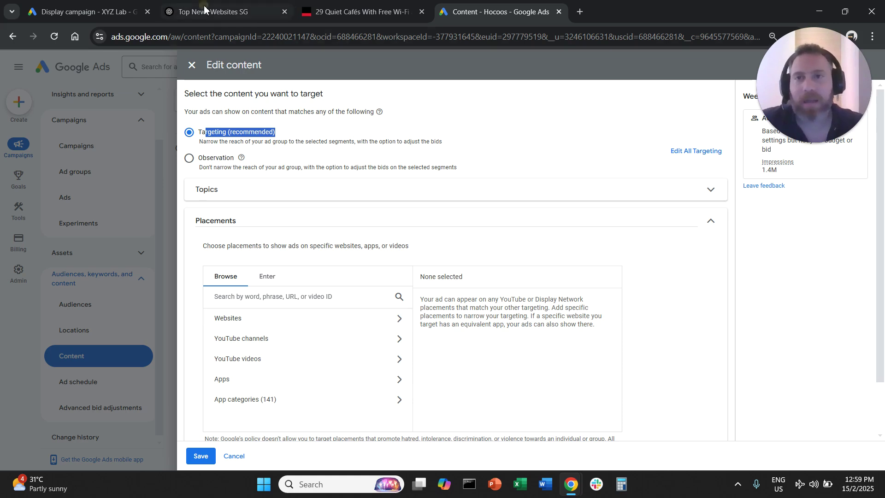
pyautogui.hotkey('ctrl', '2')
pyautogui.click(276, 275)
pyautogui.scroll(-4, 275, 289)
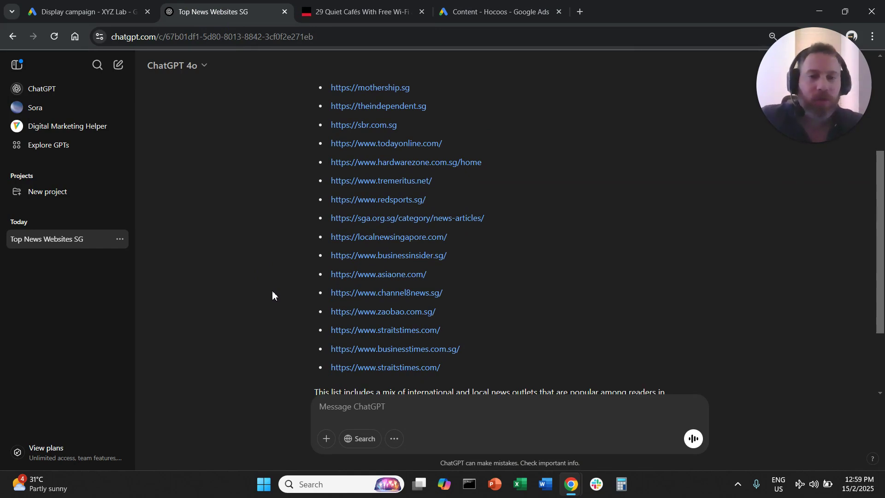
pyautogui.click(105, 13)
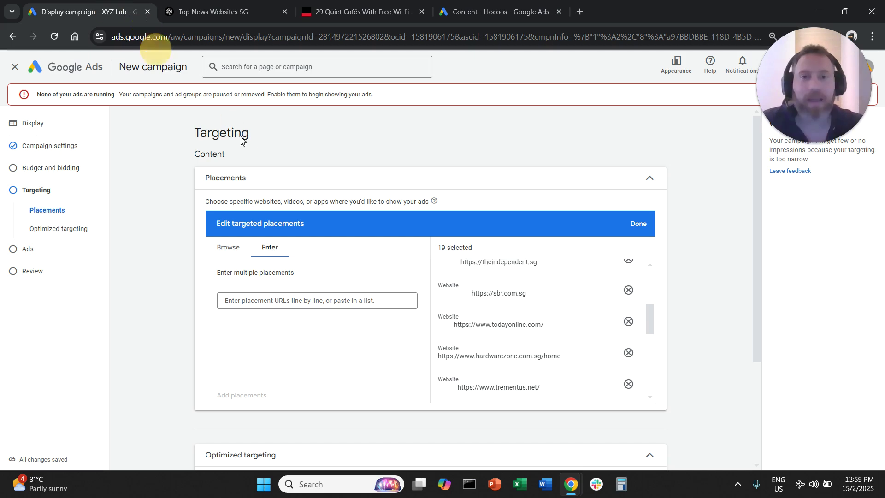